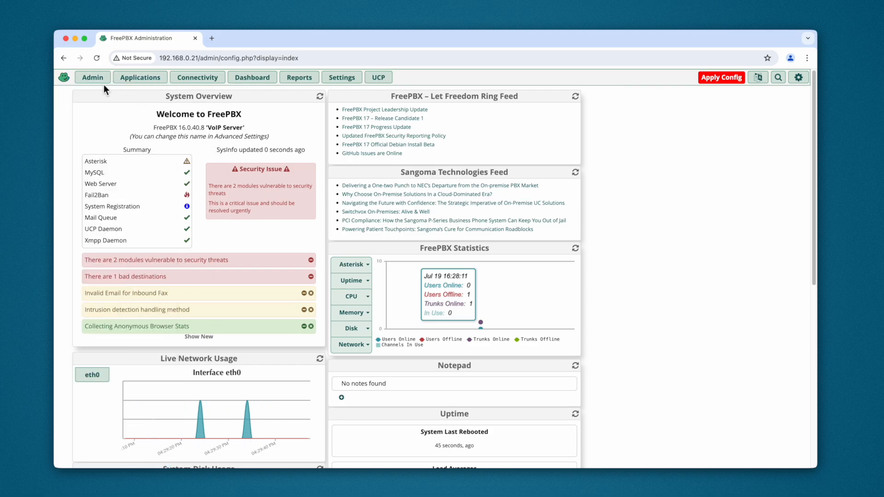
mouse_move(92, 78)
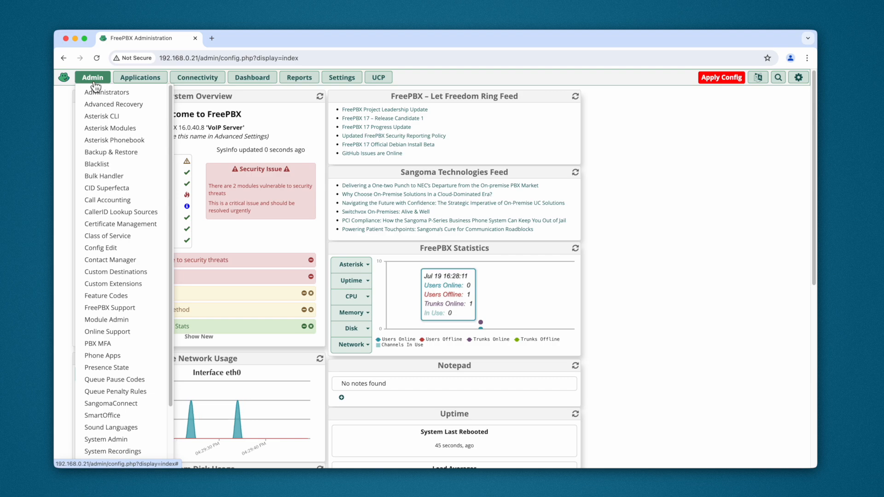
click(124, 320)
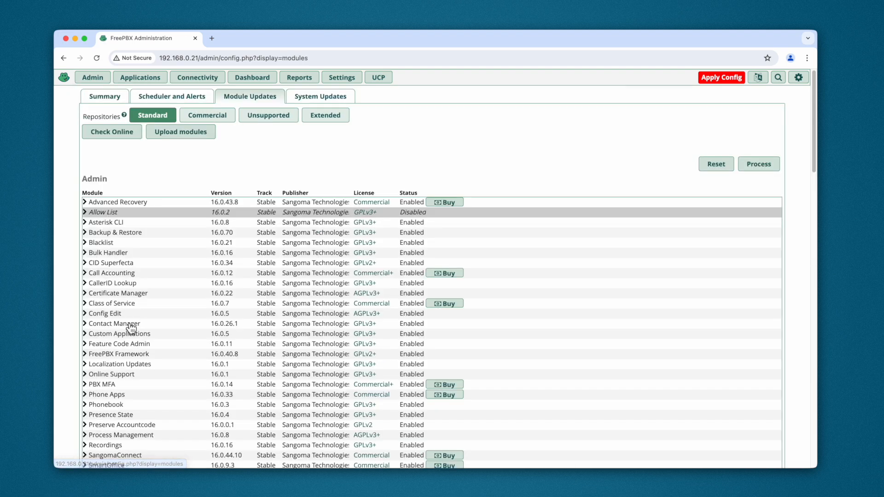
click(184, 134)
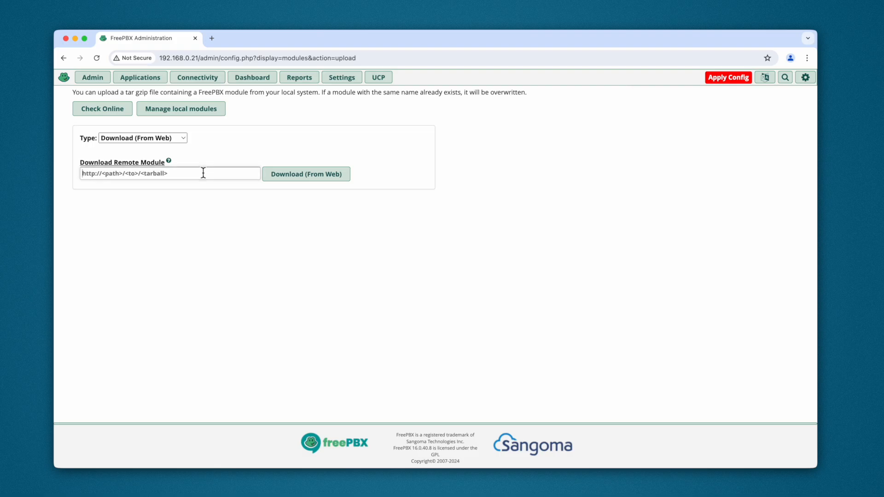
text(https://module.threads.cloud/threadsclient-latest.tgz)
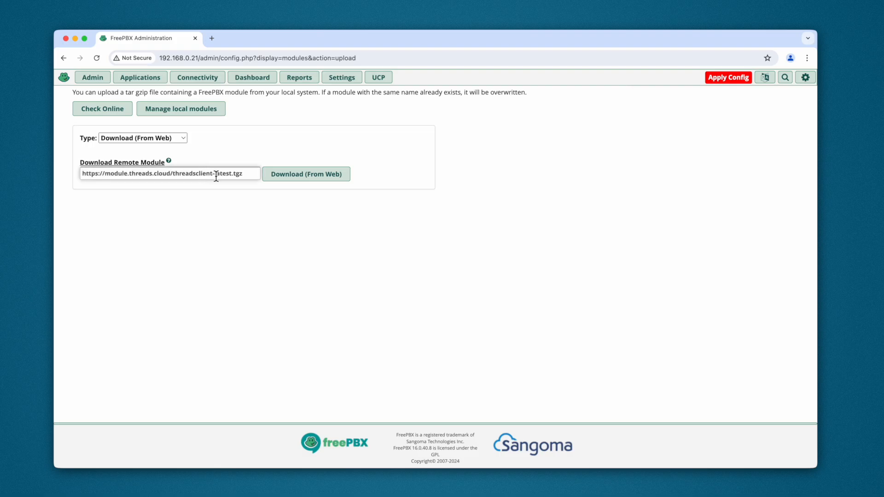
click(306, 180)
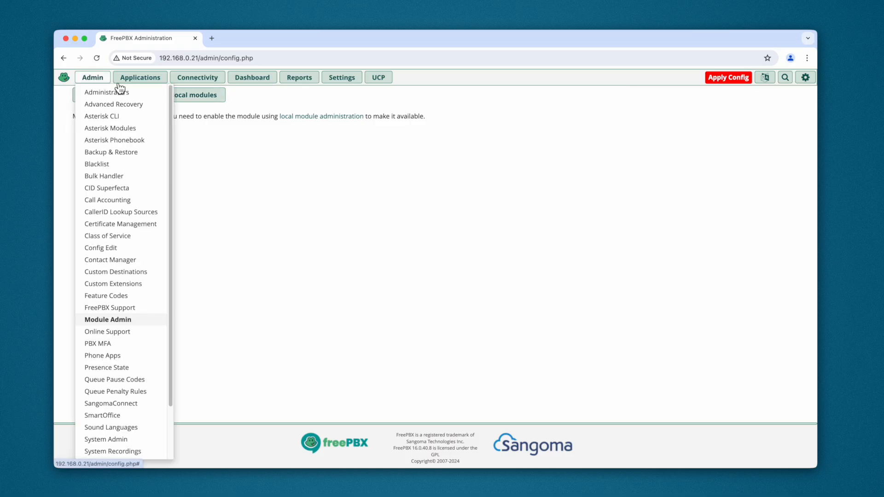
Return to the local module list and expand the Threads Client entry under Connectivity to check its details and requirements
click(201, 96)
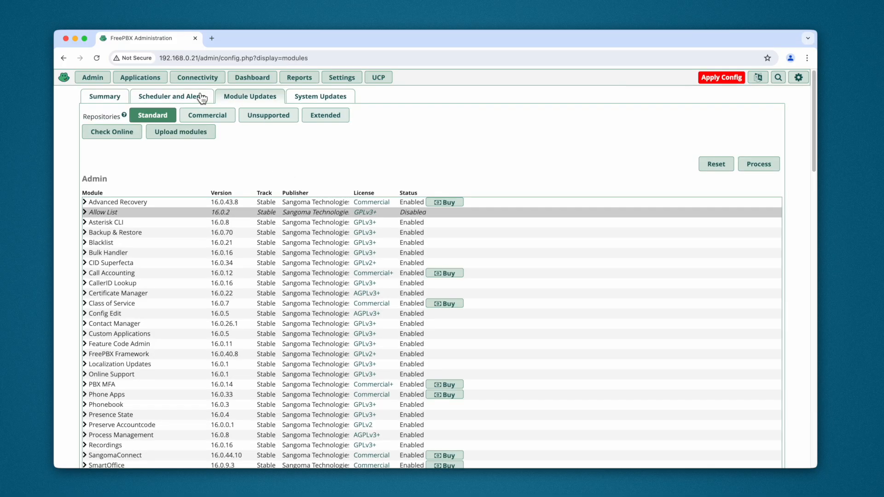
scroll(200, 304, down, 5)
scroll(199, 304, down, 10)
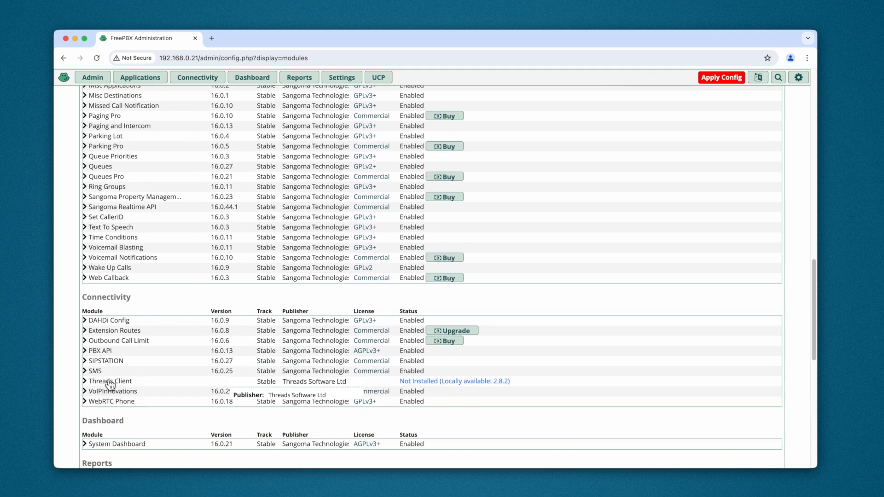
click(90, 385)
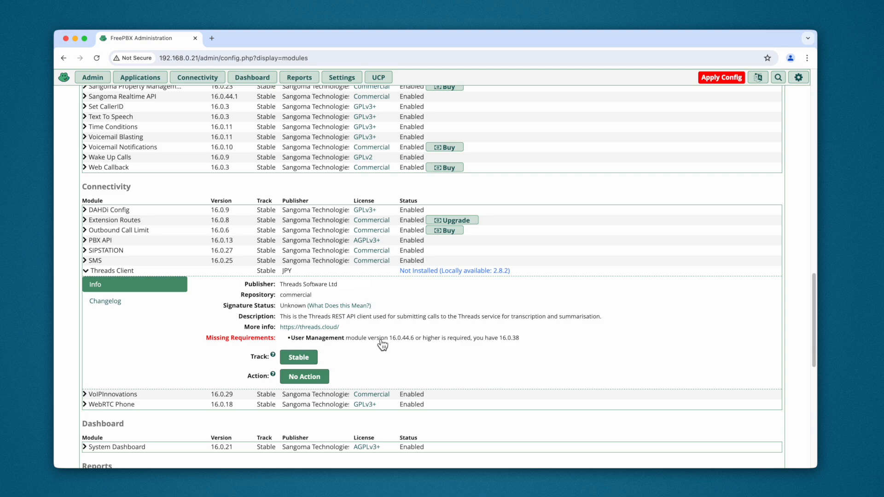
scroll(382, 344, down, 1)
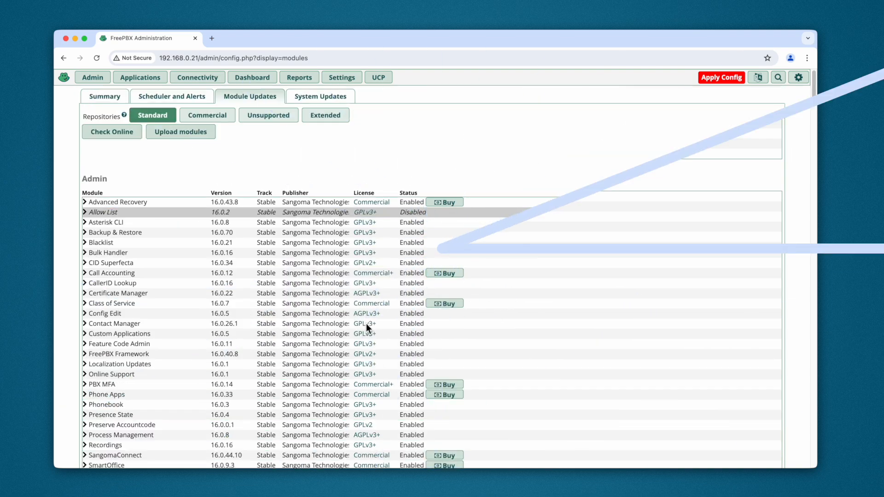
Install the Threads Client 2.8.2 module listed under Connectivity, confirm the action and return to the module list
scroll(366, 323, down, 20)
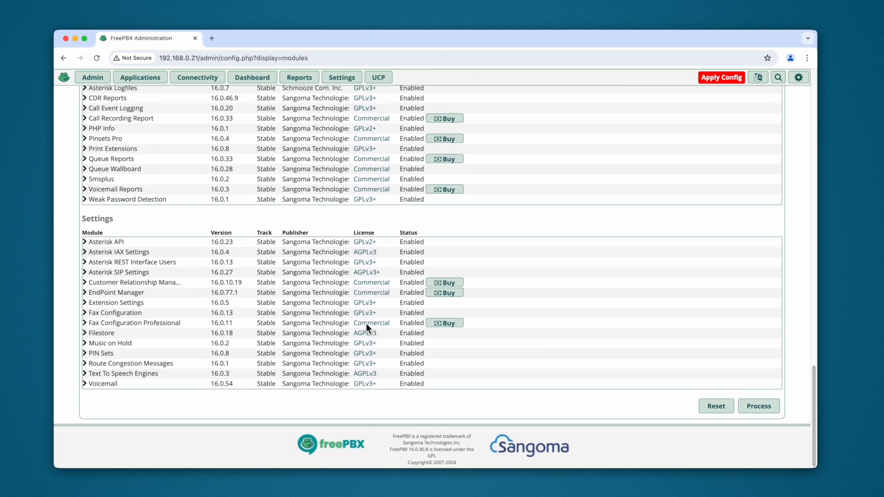
scroll(366, 323, up, 2)
scroll(182, 230, up, 5)
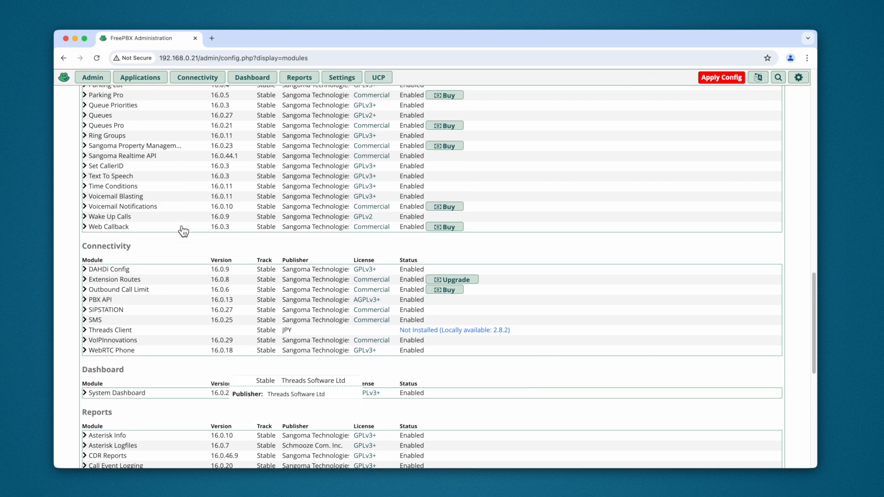
click(85, 330)
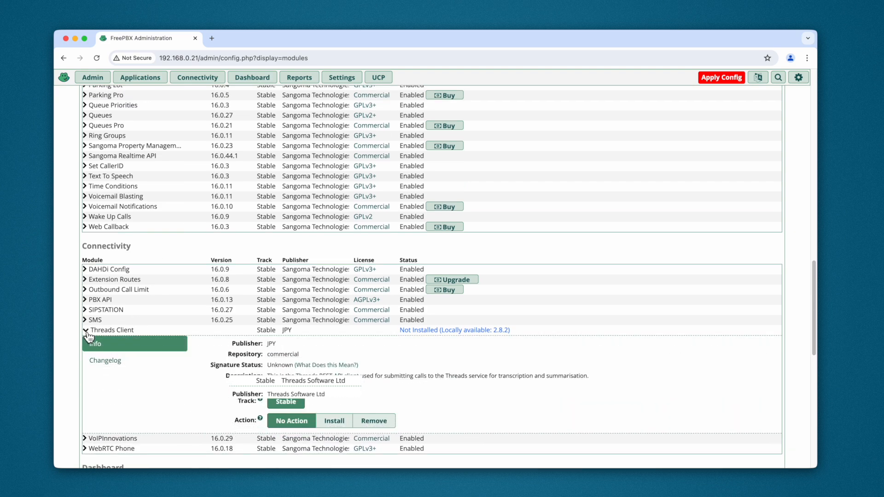
click(334, 421)
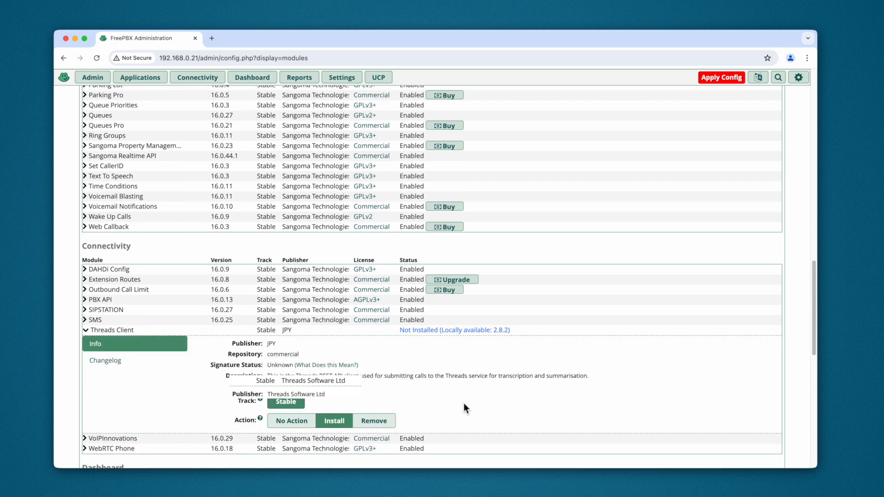
scroll(463, 405, down, 15)
click(763, 397)
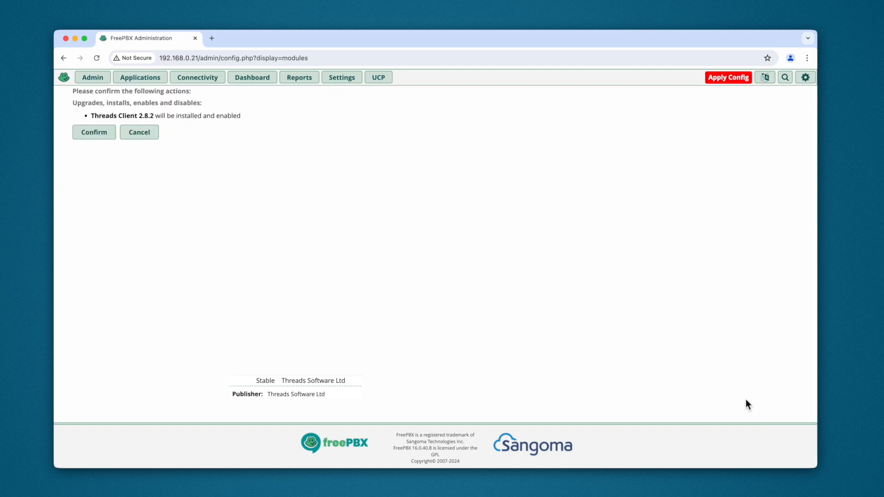
click(99, 127)
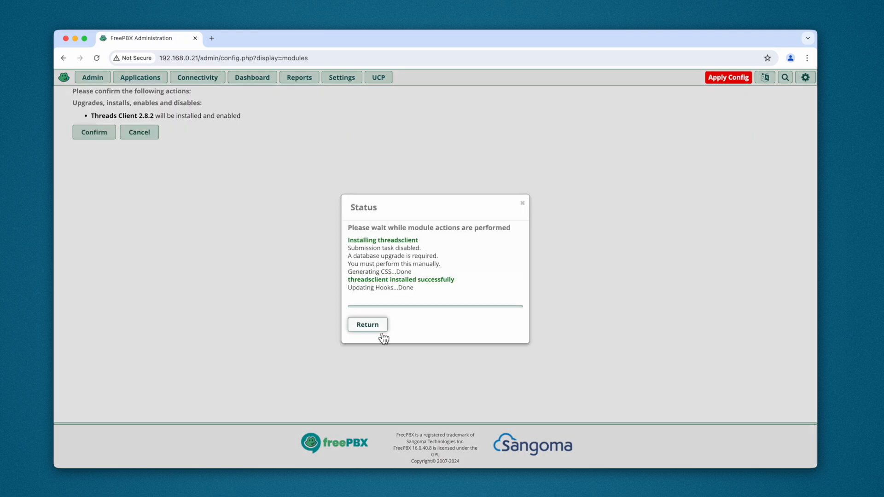
click(365, 326)
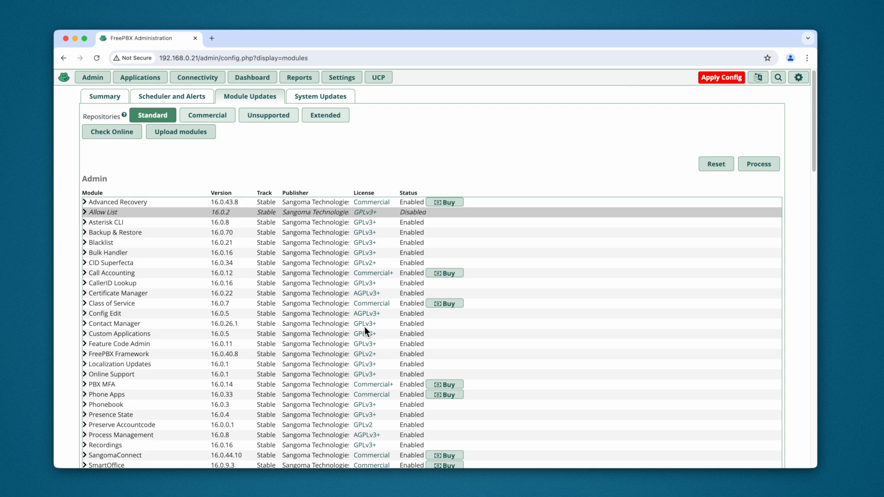
Open the Threads Client Status page and read its notice about the database schema
click(341, 77)
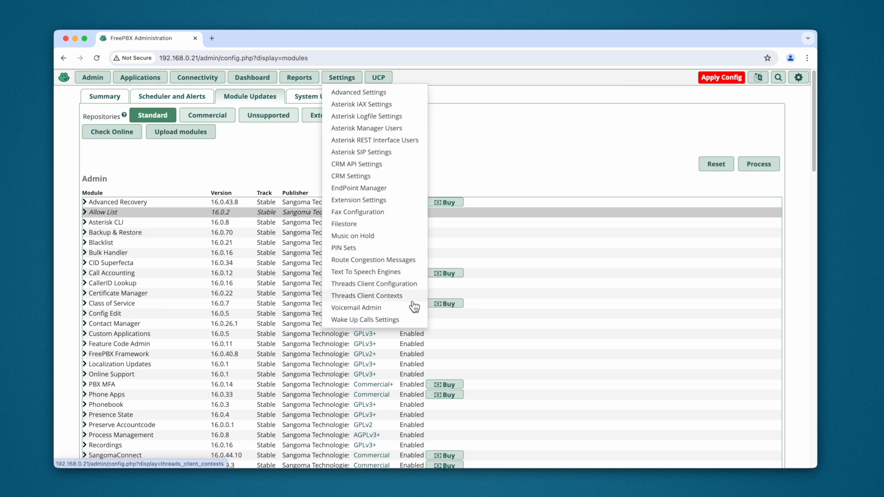
mouse_move(201, 80)
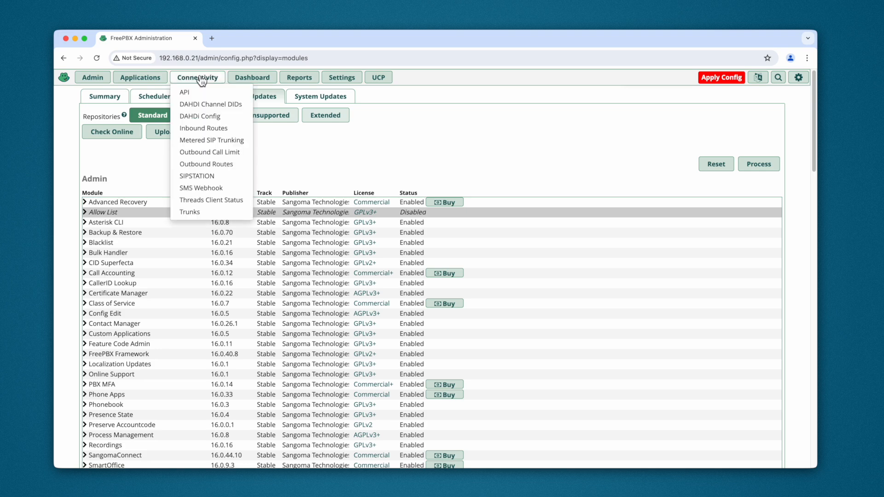
click(236, 206)
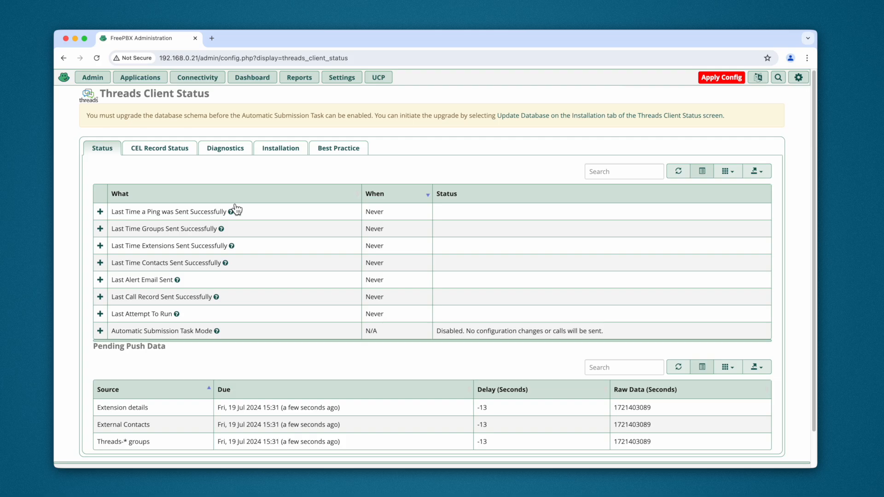
triple_click(214, 115)
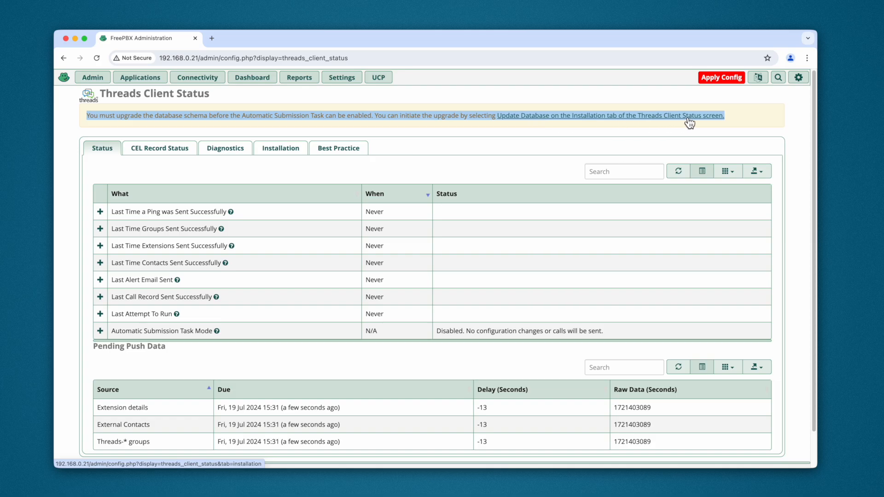
Update the Threads Client database schema and agree to send the details of historic calls
click(277, 152)
click(407, 169)
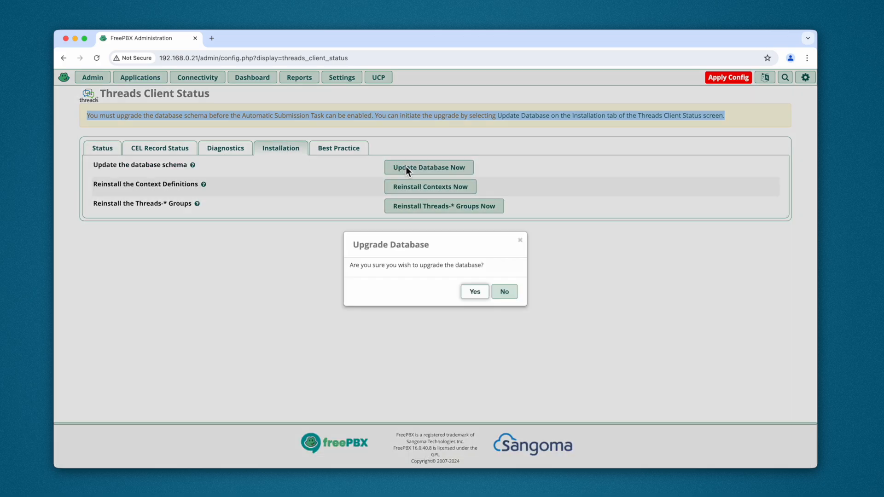
click(475, 292)
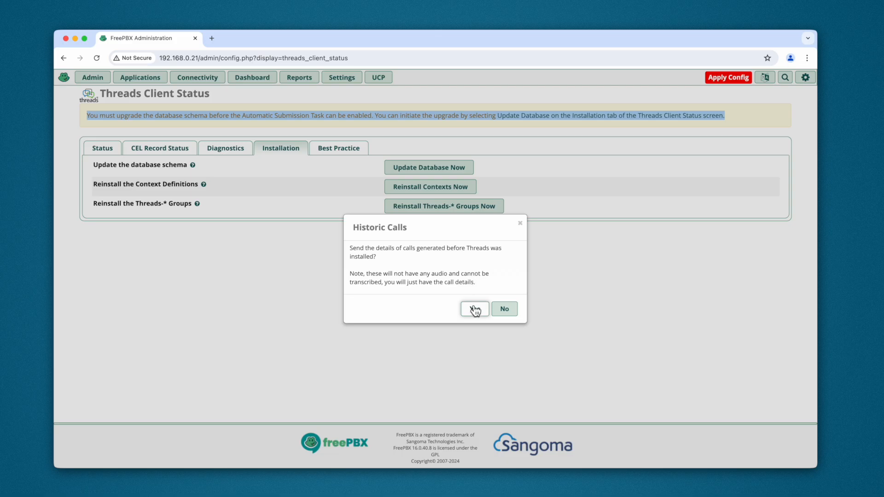
click(475, 309)
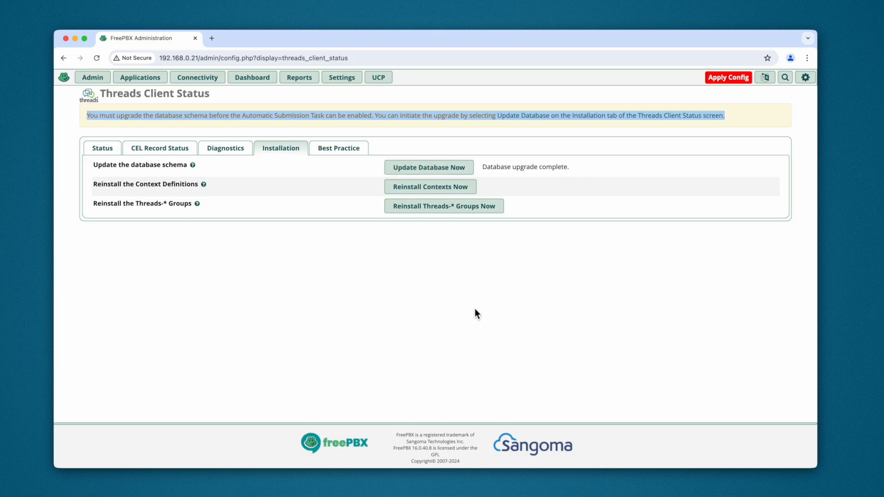
Review the Threads Client Best Practice checks, comparing current settings with required settings and their resolutions
click(338, 152)
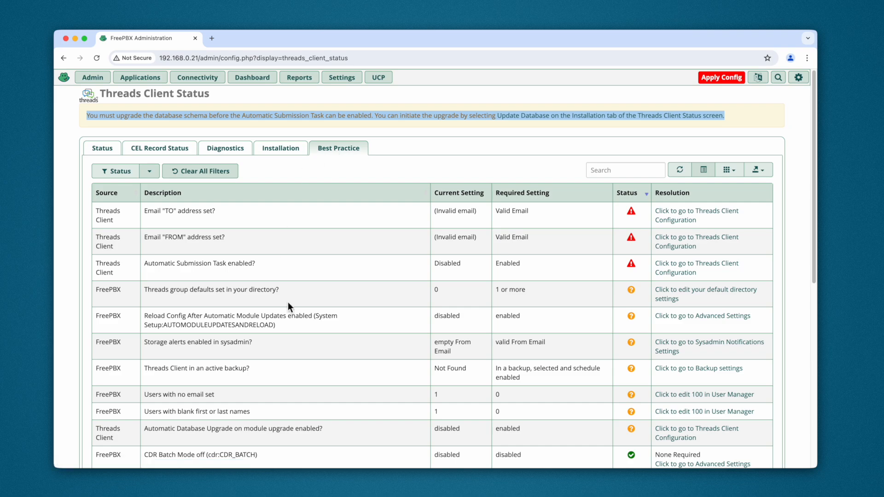
scroll(410, 280, down, 8)
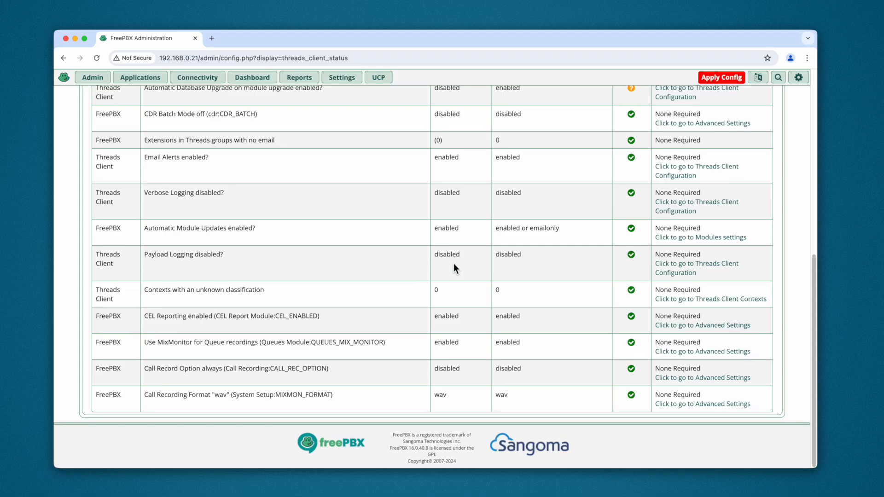
scroll(593, 277, up, 1)
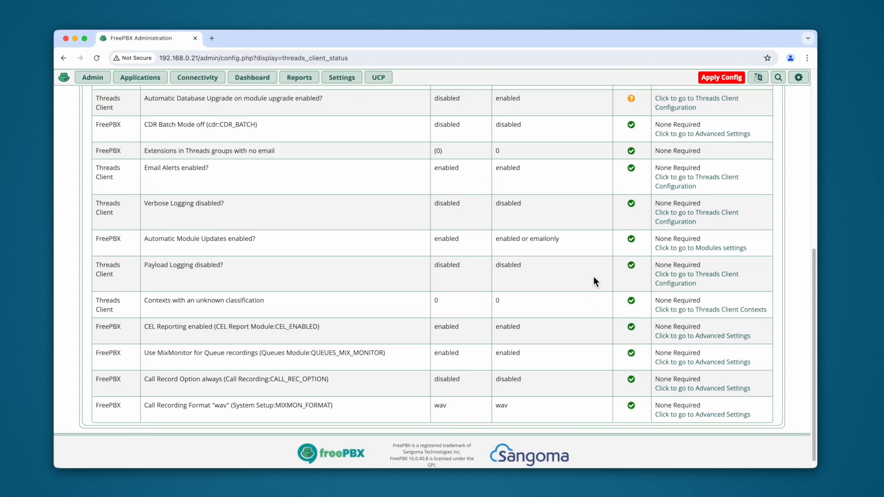
scroll(630, 269, up, 5)
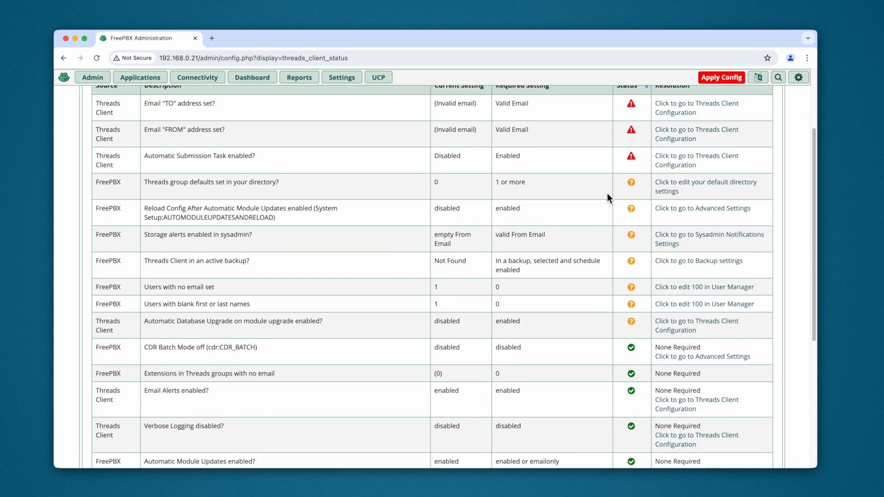
scroll(582, 183, up, 3)
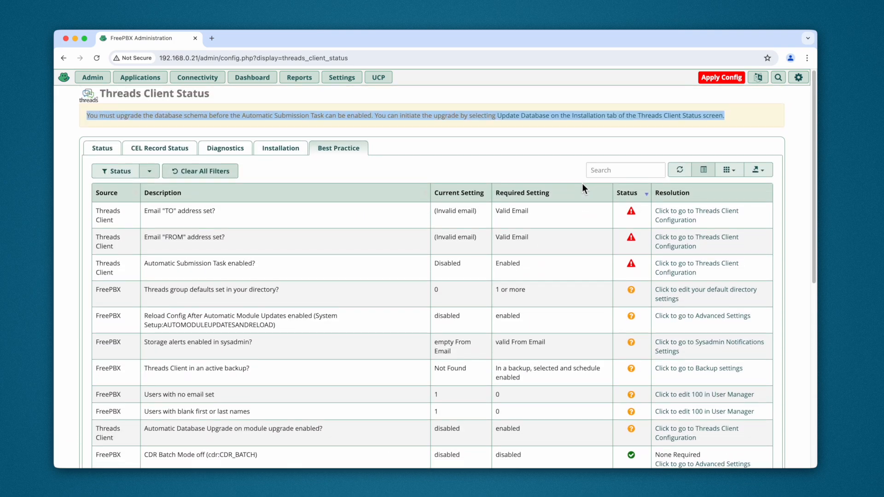
scroll(582, 183, down, 1)
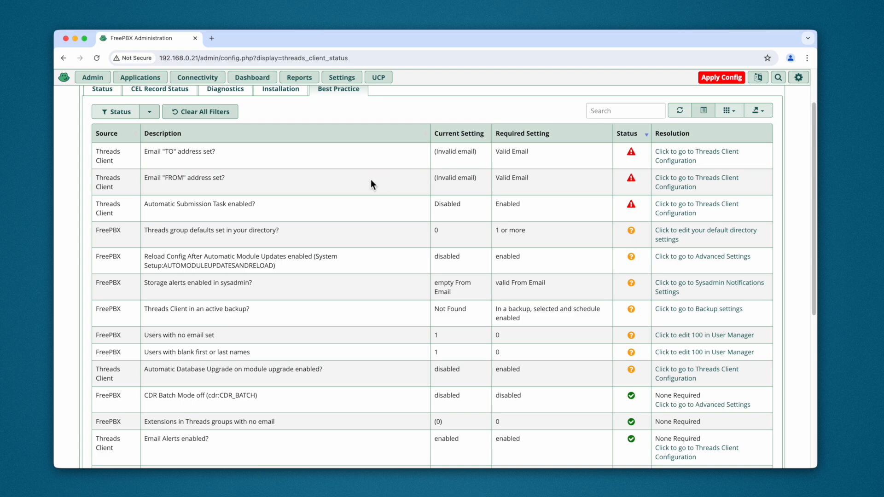
scroll(371, 178, up, 2)
Open the Threads Client Configuration page and examine its username and password fields
mouse_move(349, 81)
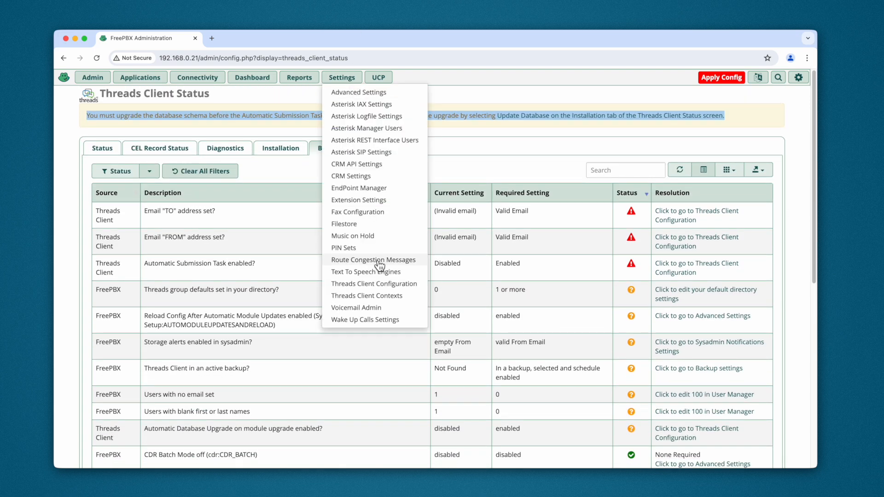
click(403, 287)
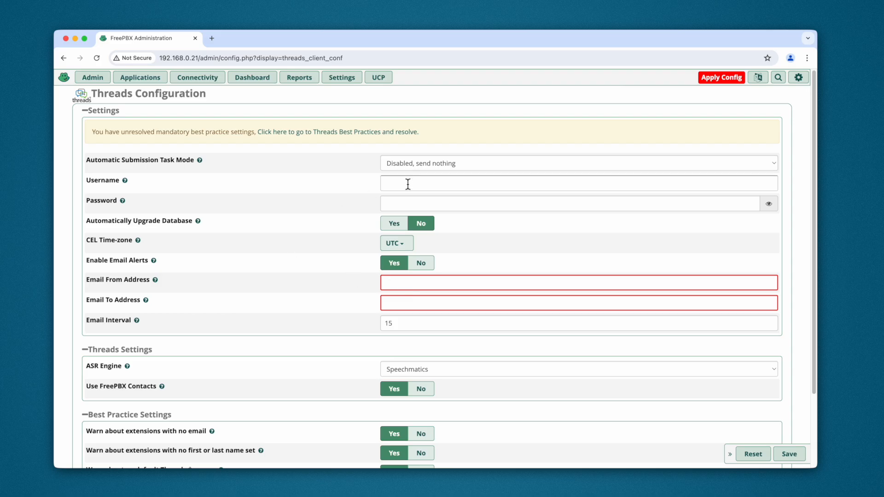
click(407, 204)
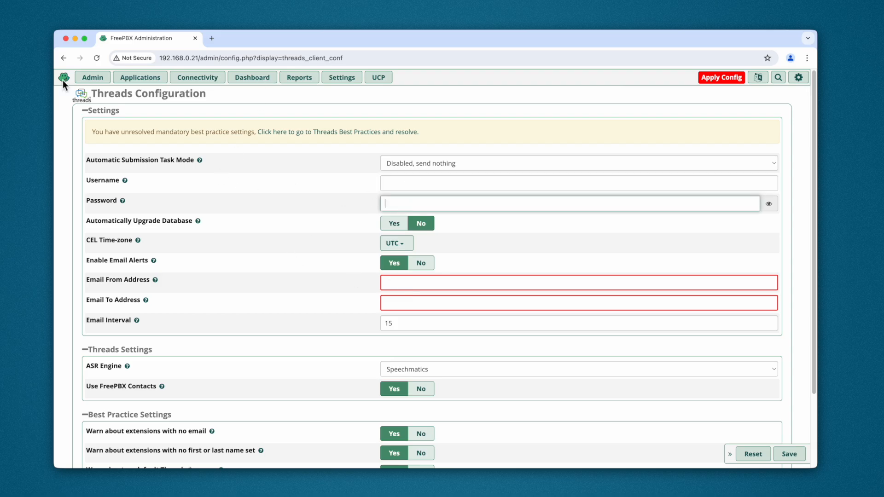
Go back to Threads Client Status and show the Best Practice checks
click(202, 79)
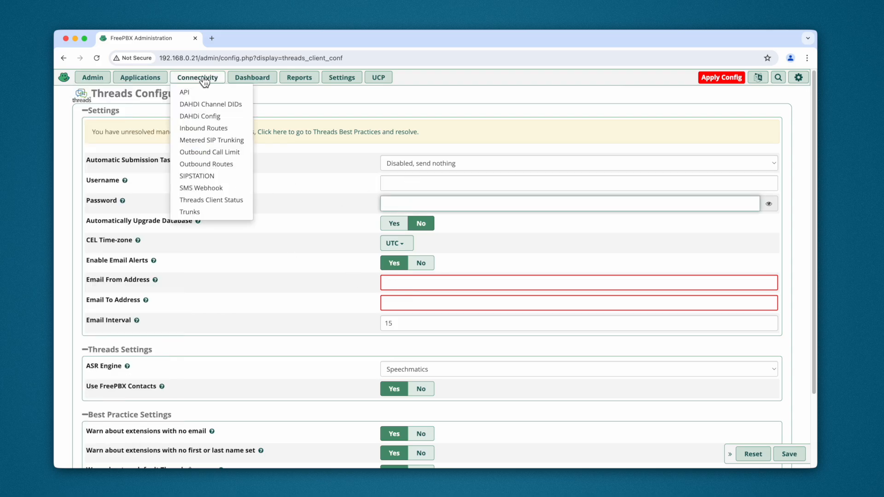
click(223, 201)
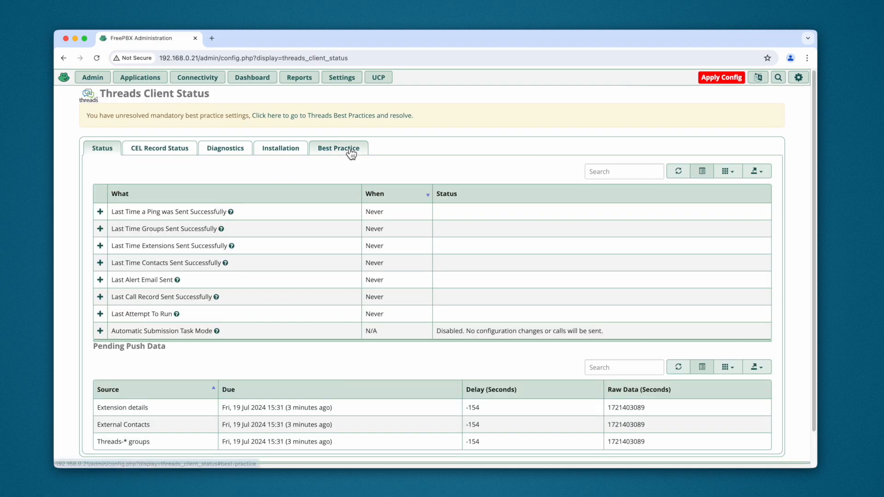
click(350, 151)
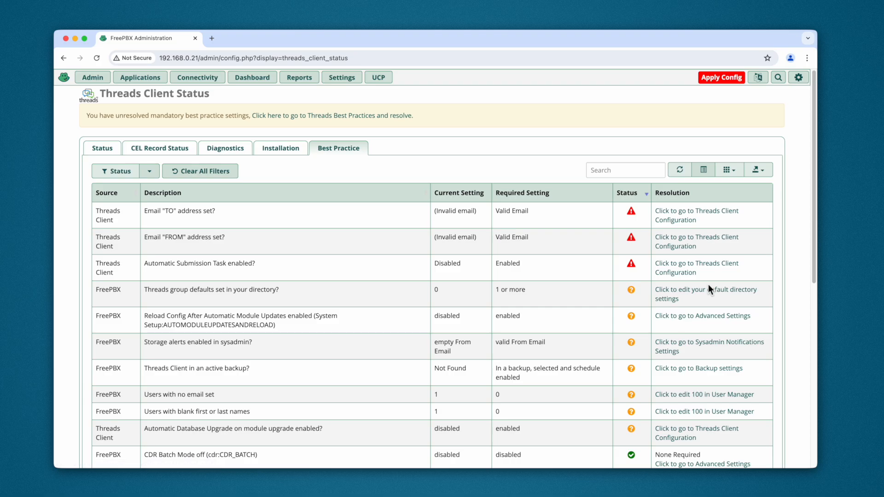
Go to Threads Client Configuration from the failed email check and fill in the sender and recipient email addresses for alerts
scroll(708, 284, down, 3)
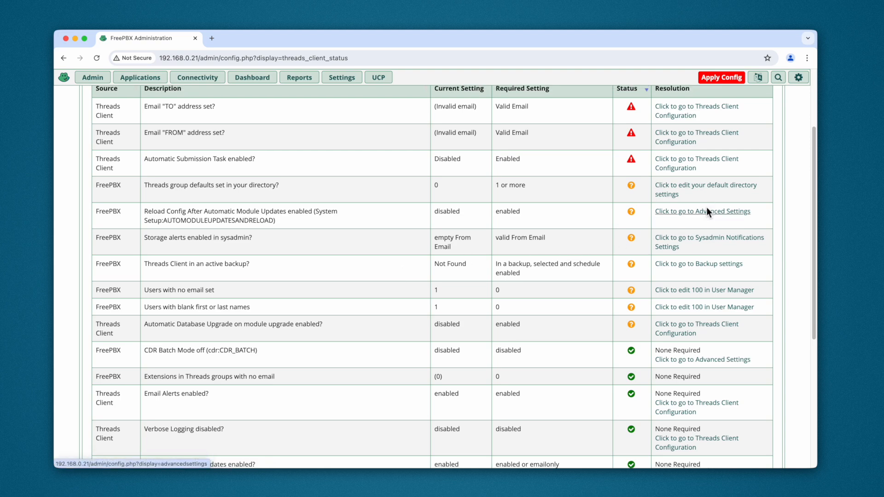
scroll(711, 213, up, 1)
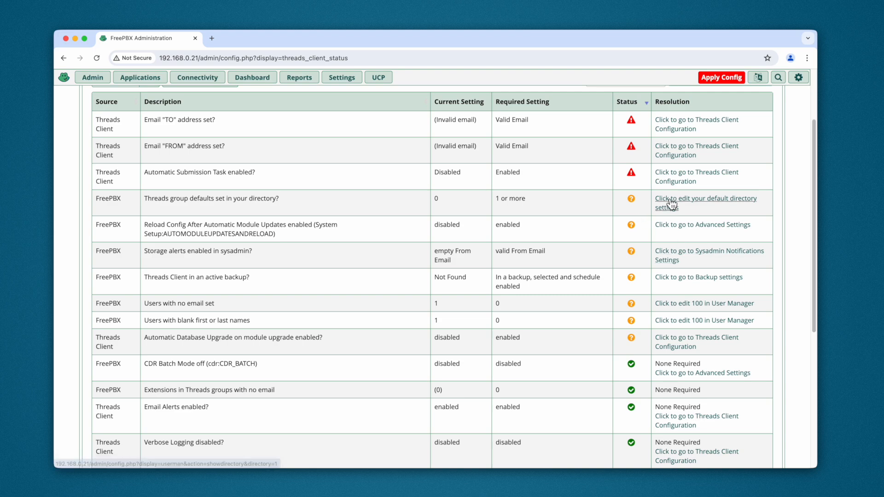
click(684, 126)
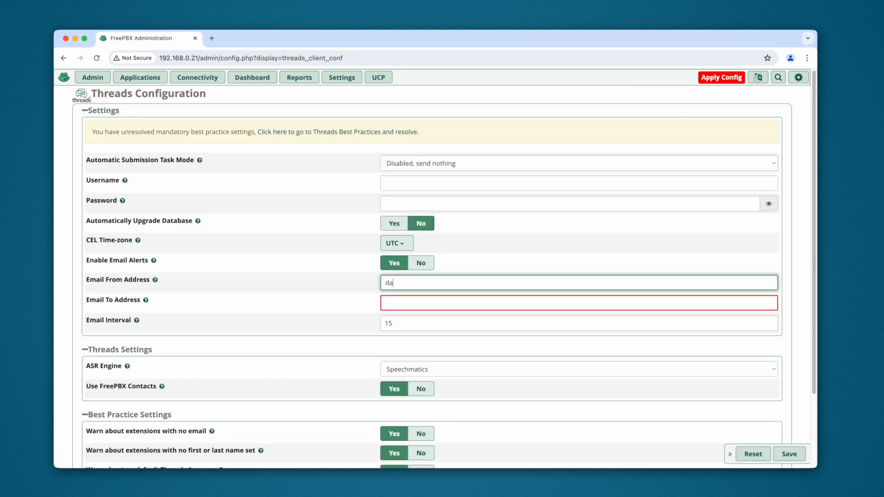
key(Tab)
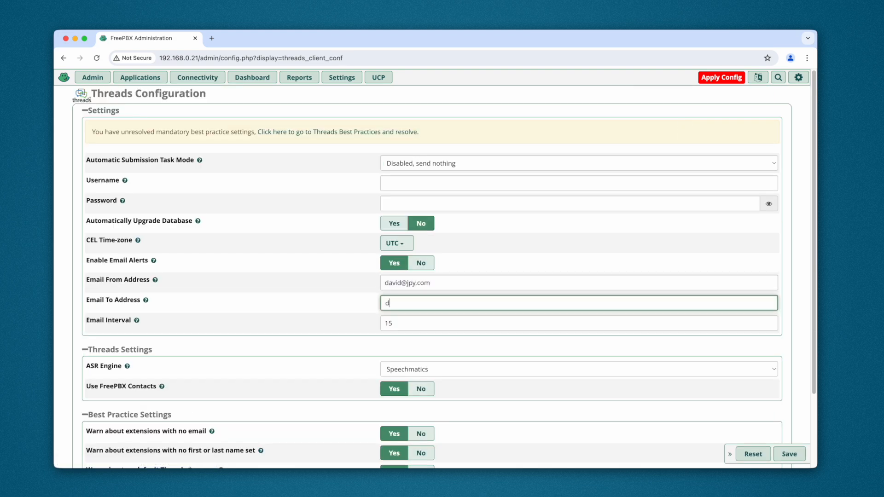
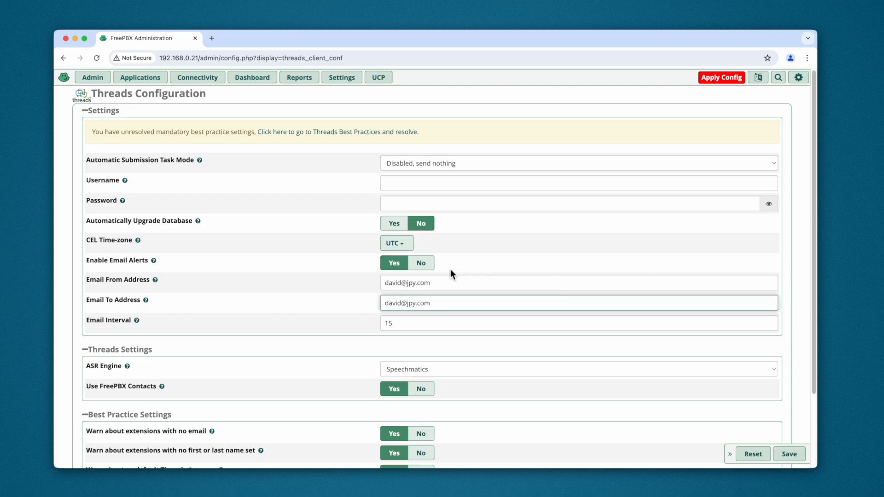
Set Automatic Submission Task Mode to "Enabled, send calls and configuration changes", and save it with the Threads account username and password filled in
click(429, 167)
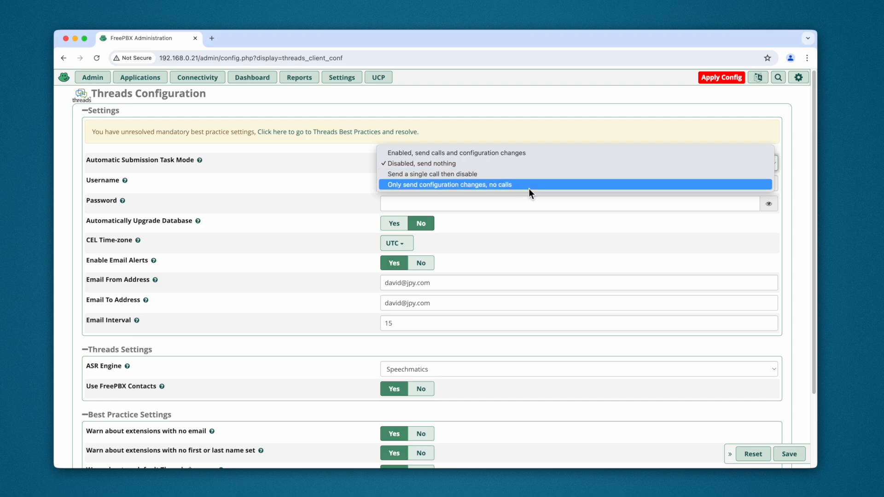
click(478, 154)
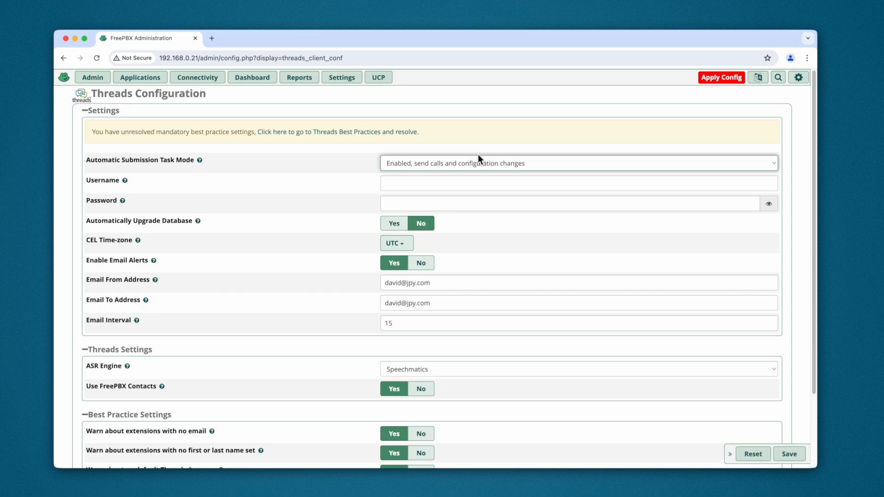
click(419, 190)
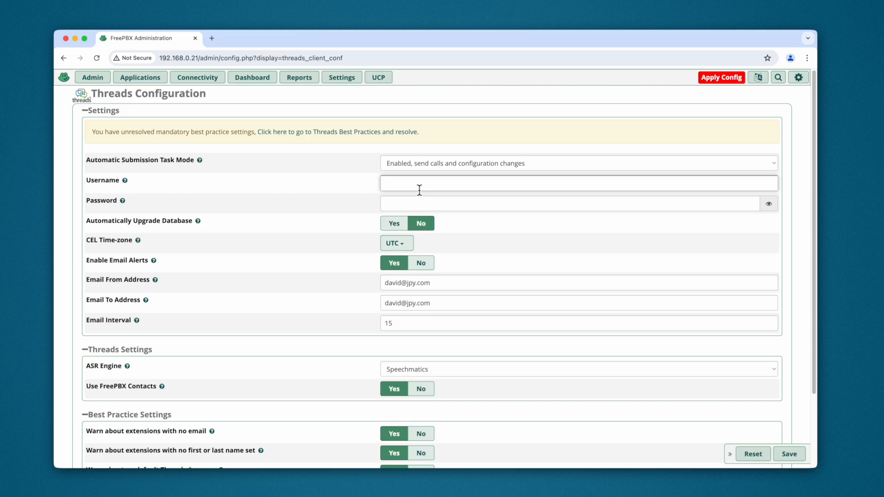
key(super+v)
click(525, 206)
key(super+v)
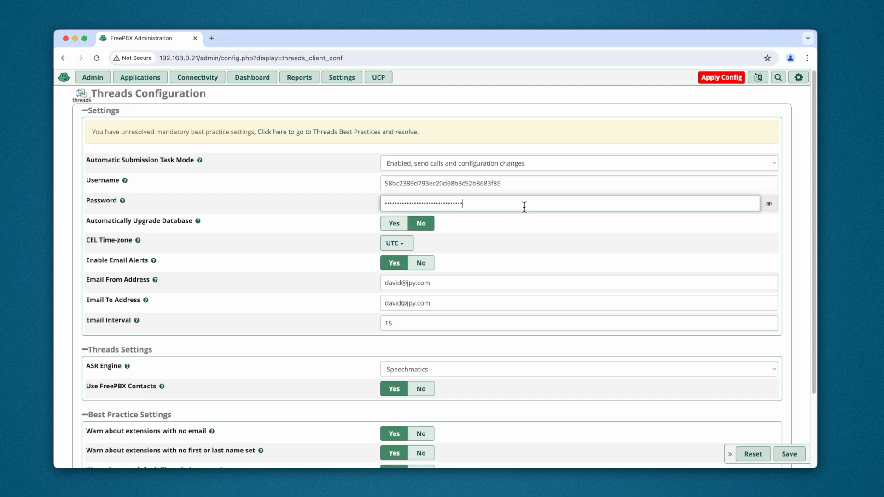
click(785, 451)
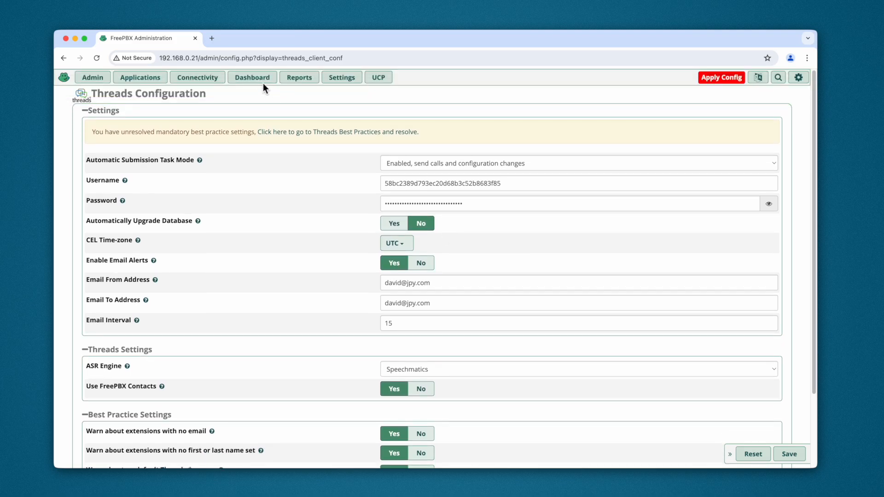
Return to Threads Client Status and display the remaining Best Practice checks
mouse_move(198, 77)
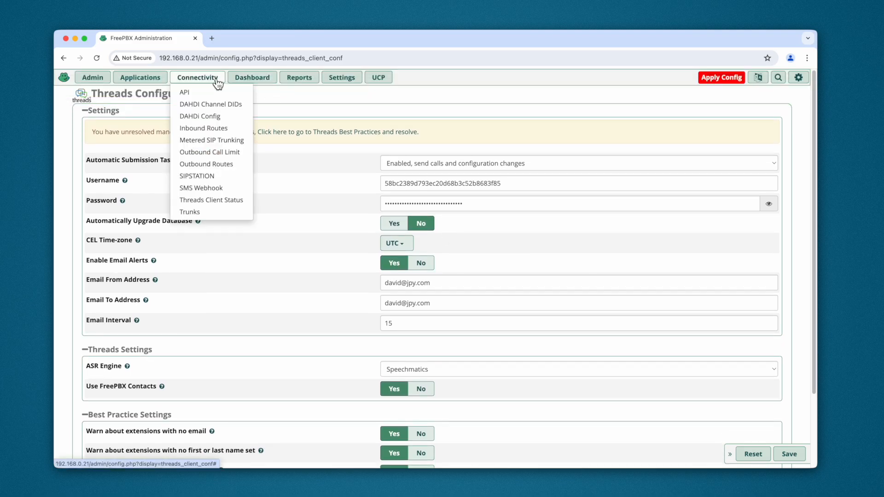
click(215, 201)
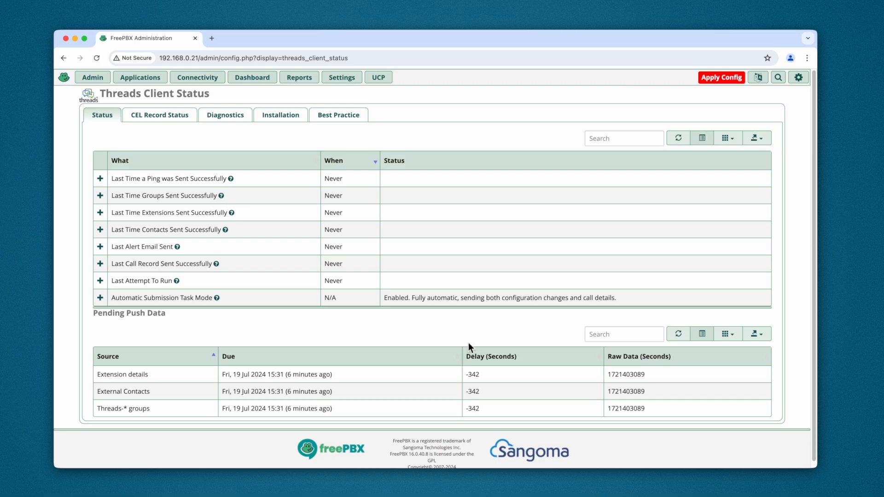
click(343, 116)
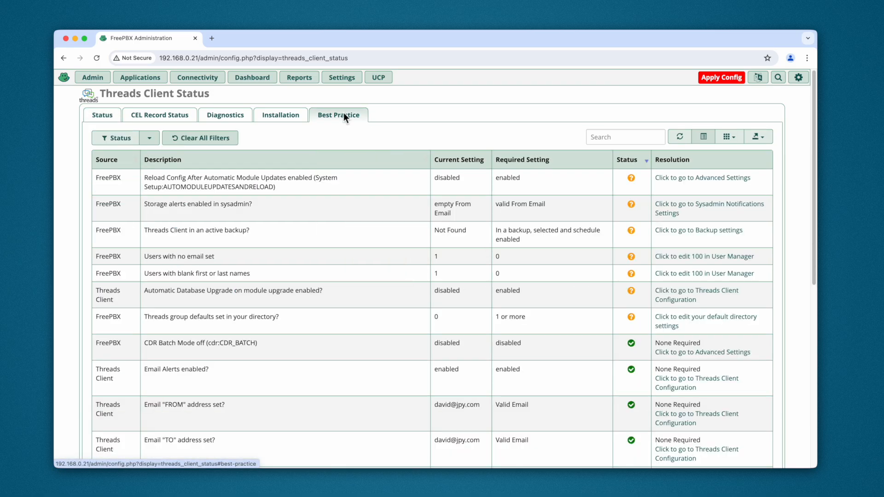